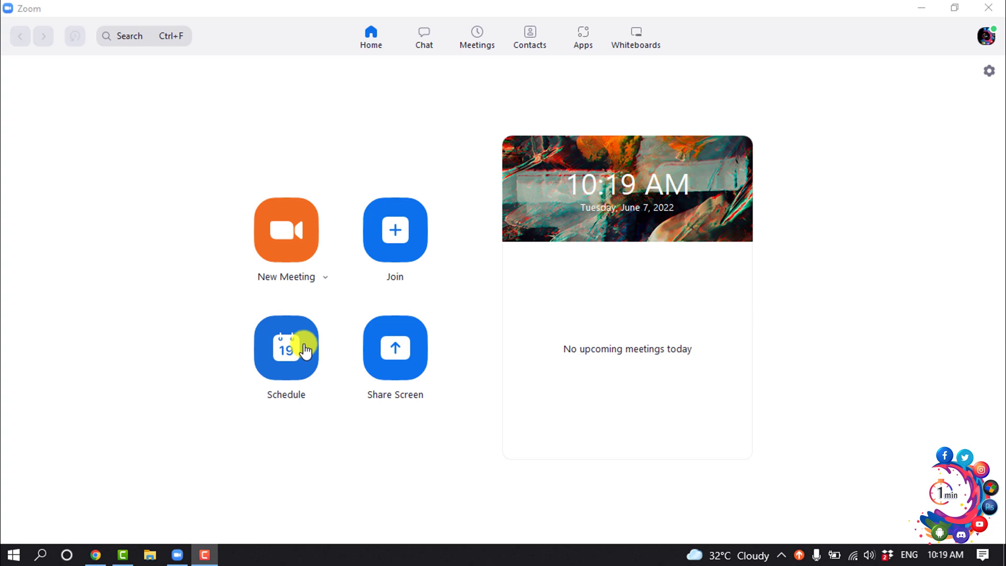
Step: Start an instant meeting and copy its invite link from the Invite options
click(276, 234)
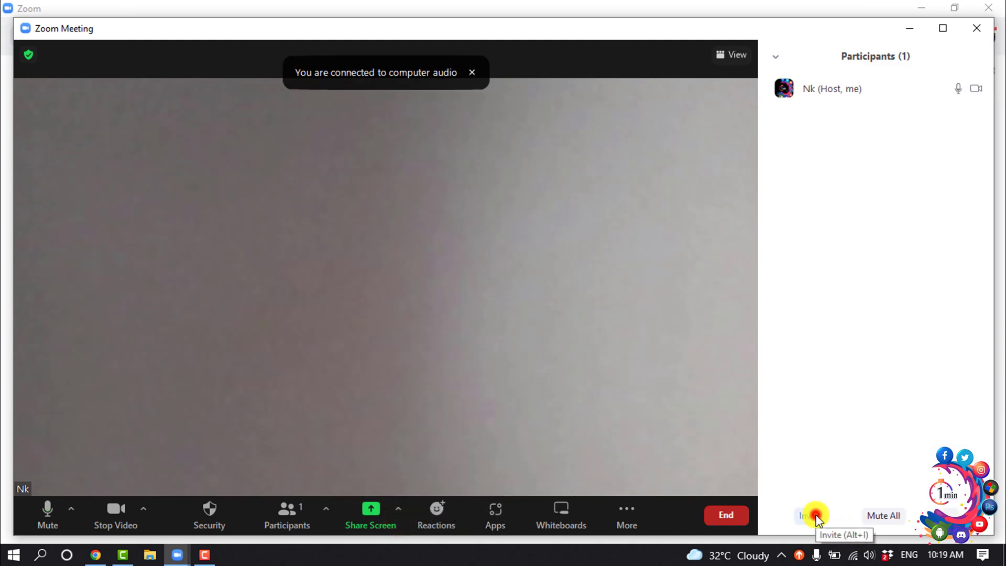
click(818, 519)
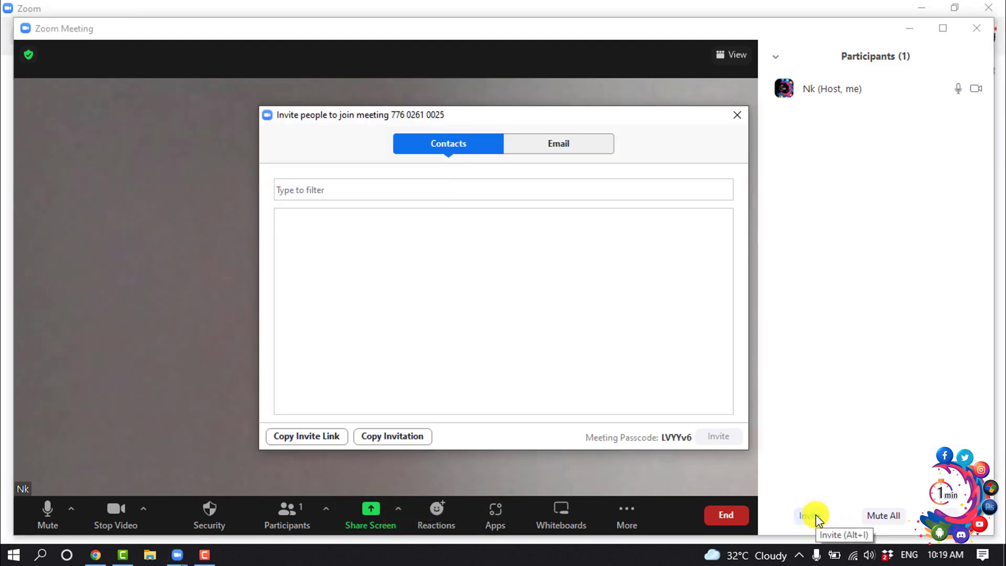
click(288, 440)
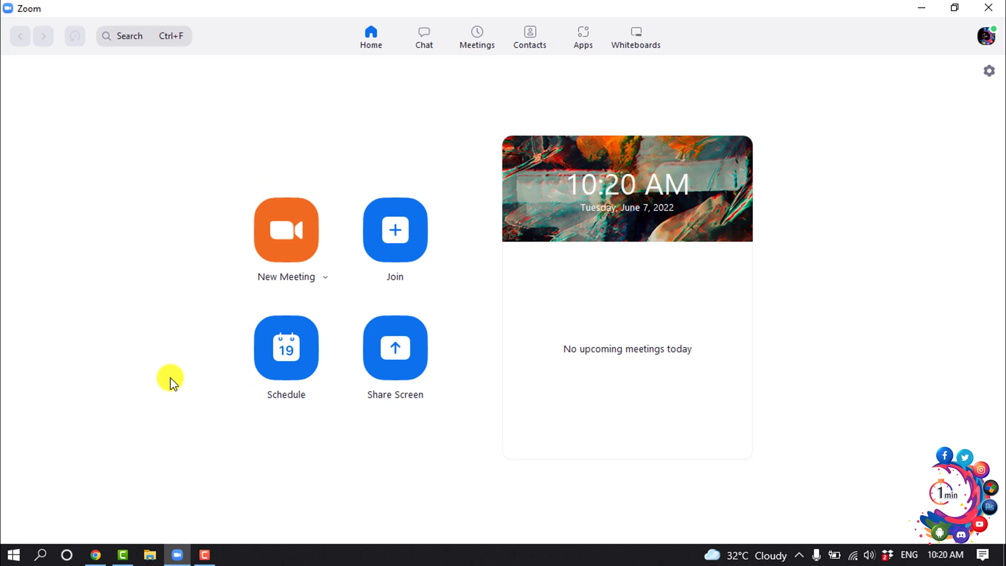
Step: Schedule 'Onlince class' for June 7, 2022, 11:00–11:30 AM and save it
click(277, 365)
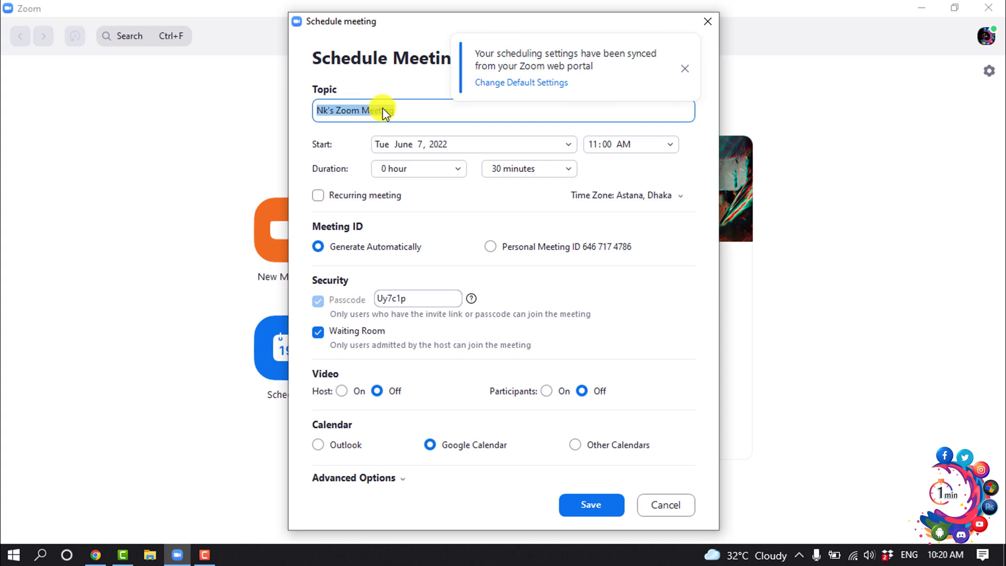
text(Onlinc)
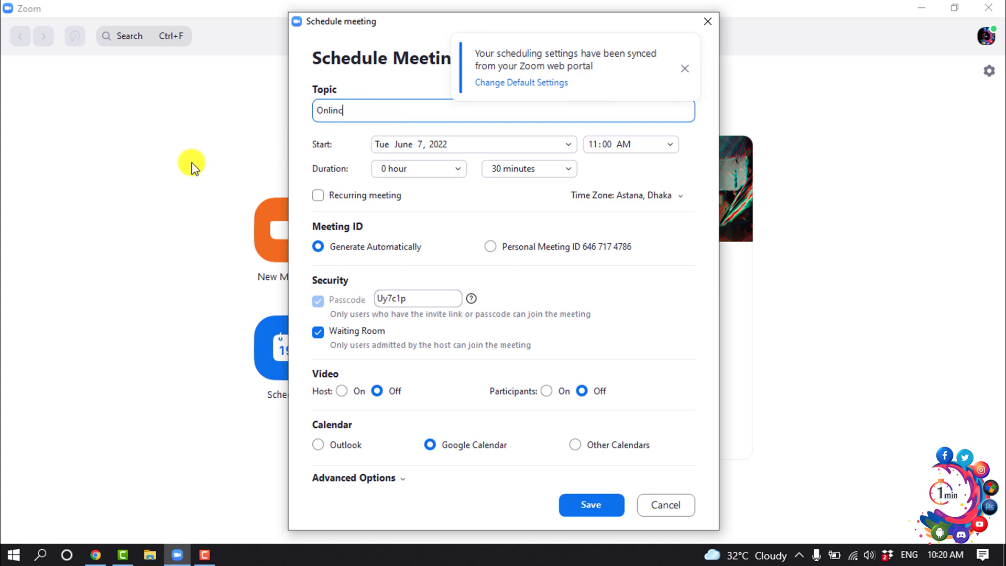
text(e class)
double_click(408, 299)
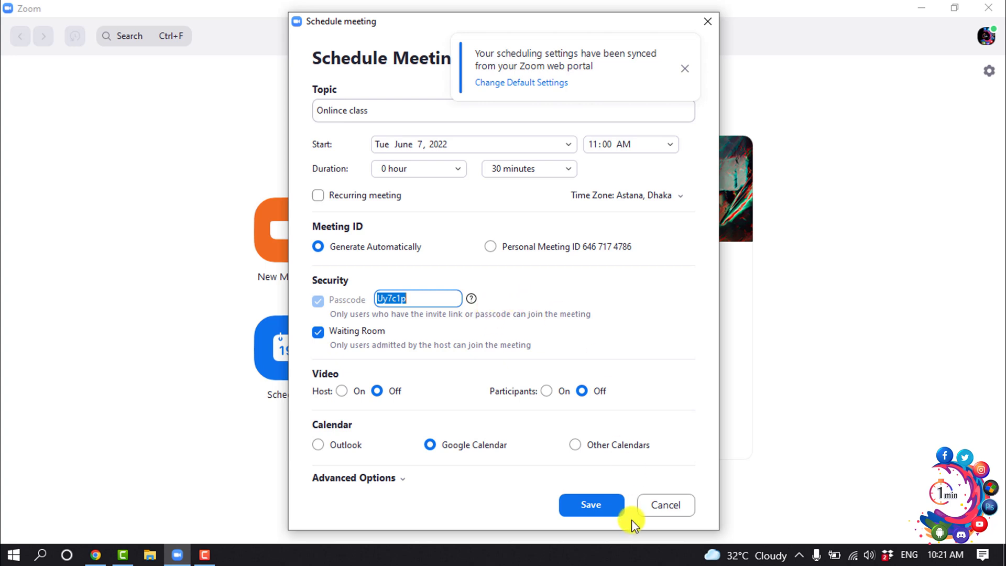
click(596, 504)
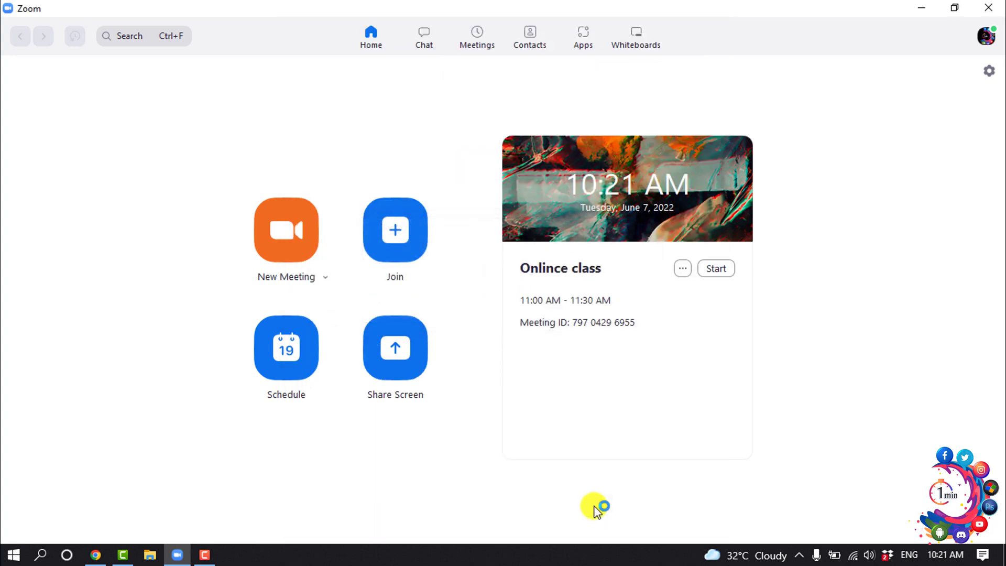
Step: Copy the 'Onlince class' invitation from the Meetings tab's upcoming list
click(475, 40)
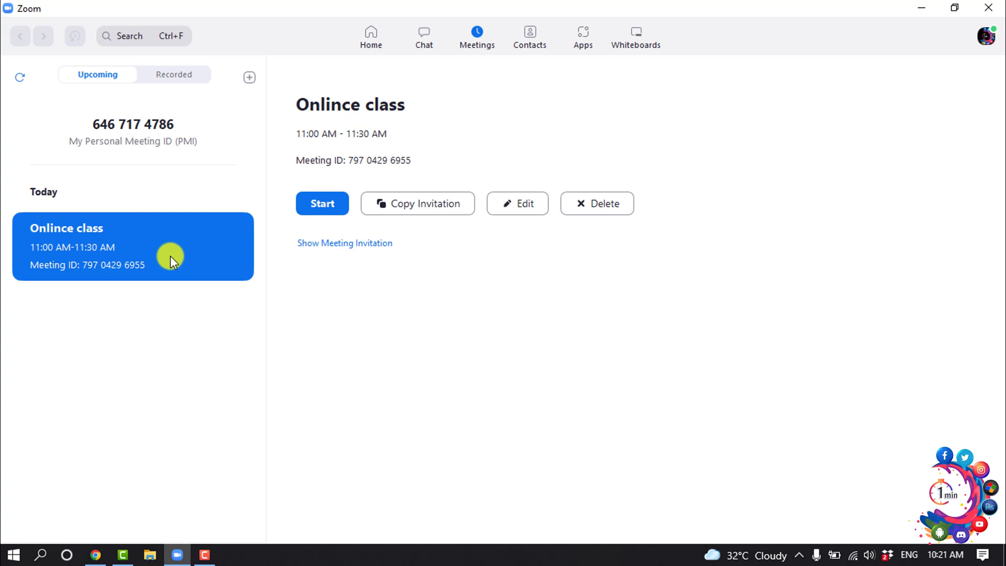
click(432, 211)
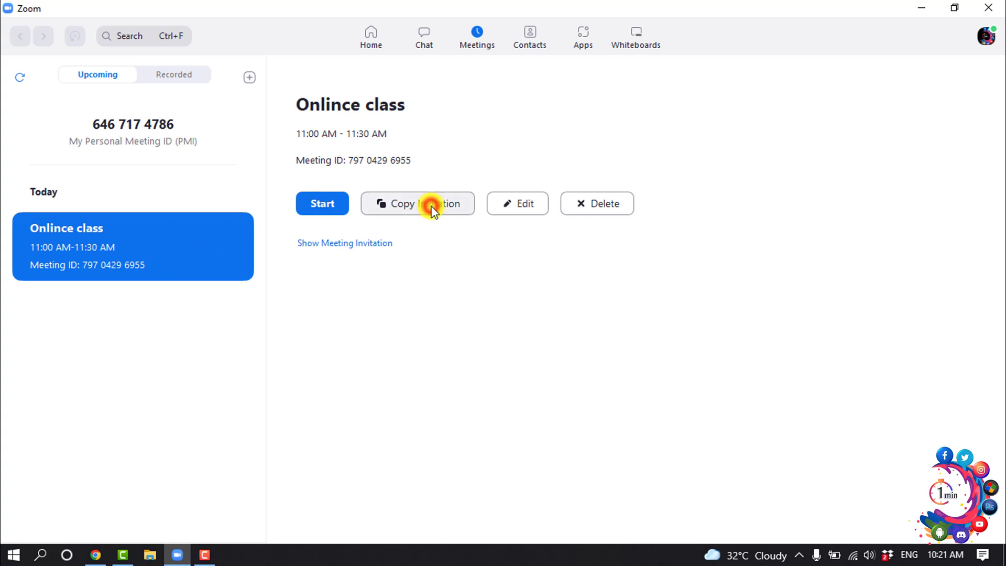